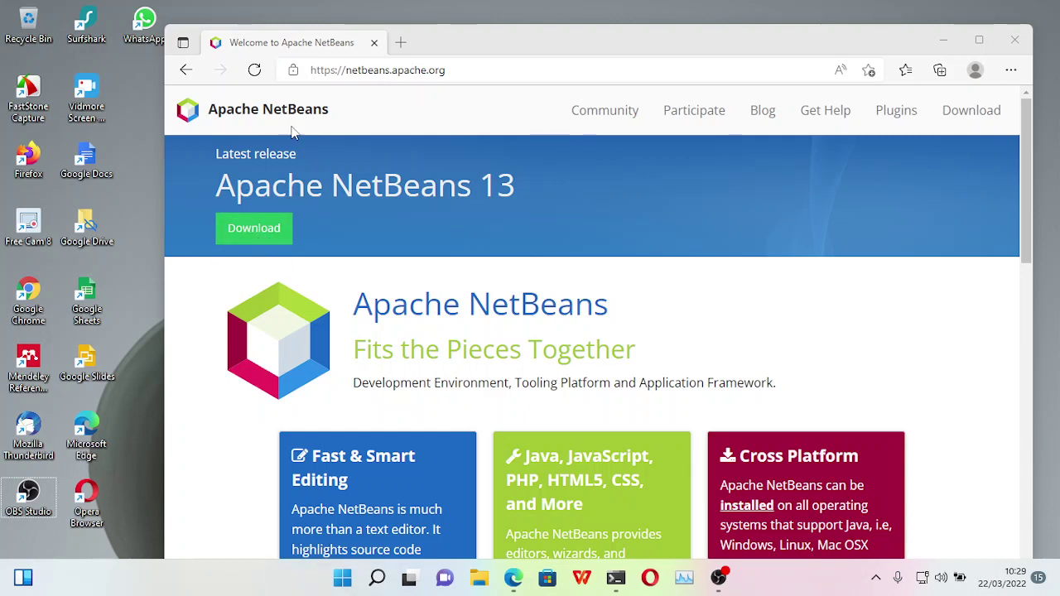
- Open the Apache NetBeans 13 download page from netbeans.apache.org and look through the available installers
drag(452, 70, 307, 71)
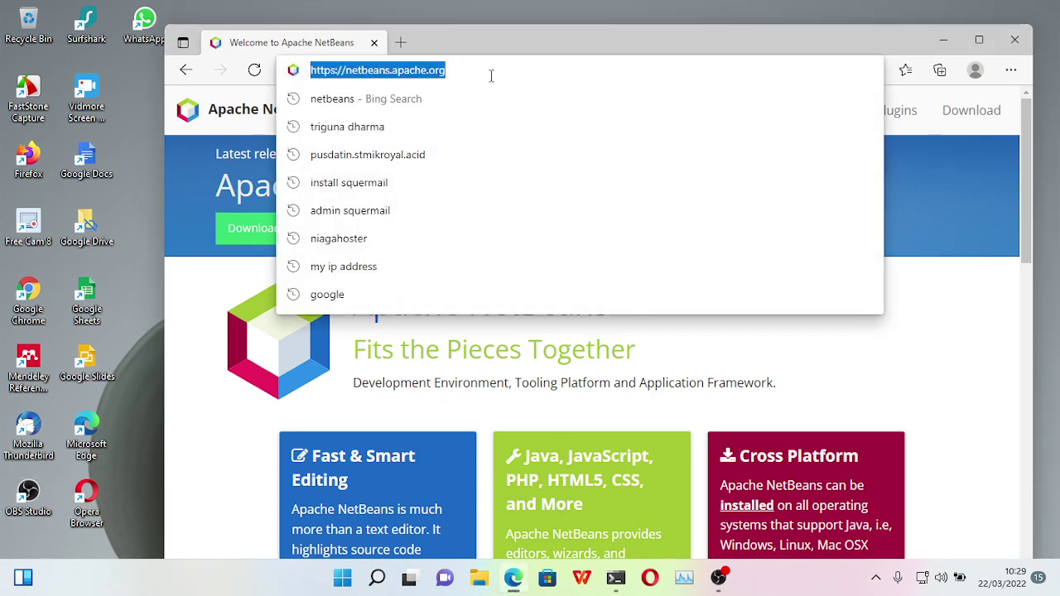
click(185, 203)
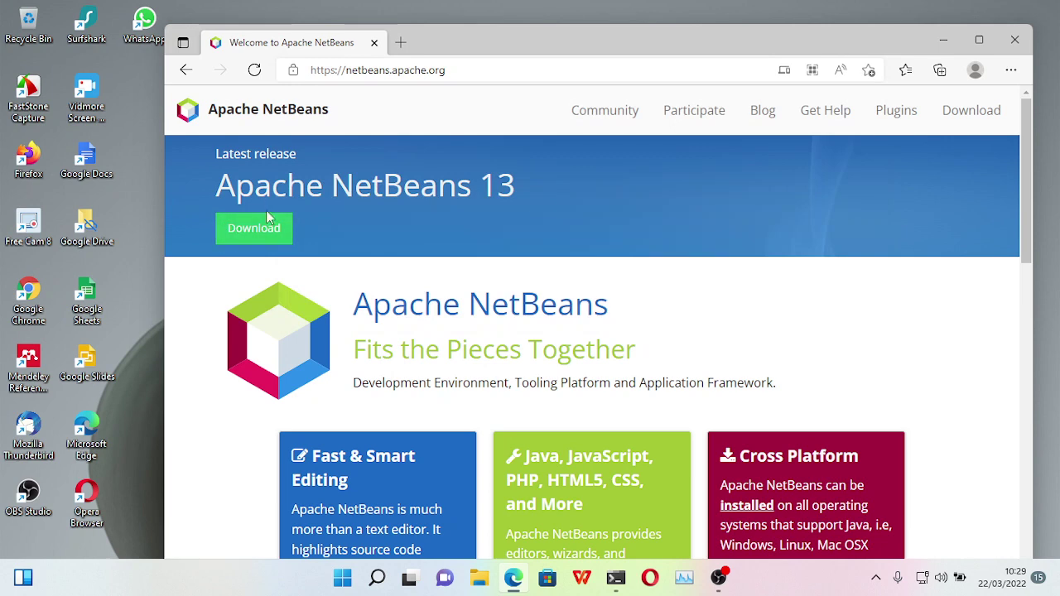
click(243, 235)
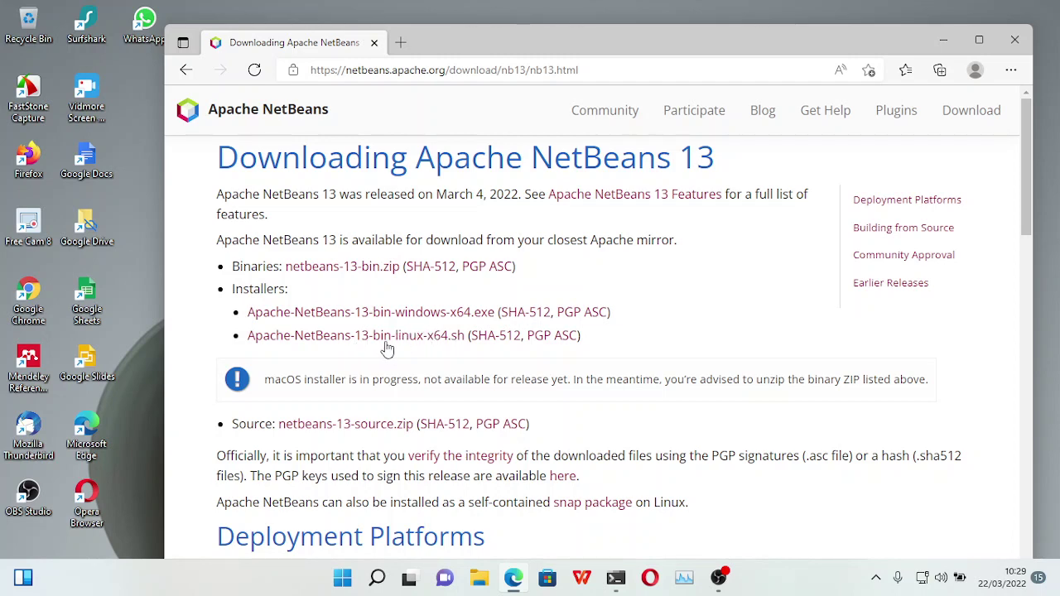
scroll(256, 348, down, 3)
scroll(502, 267, up, 3)
click(943, 46)
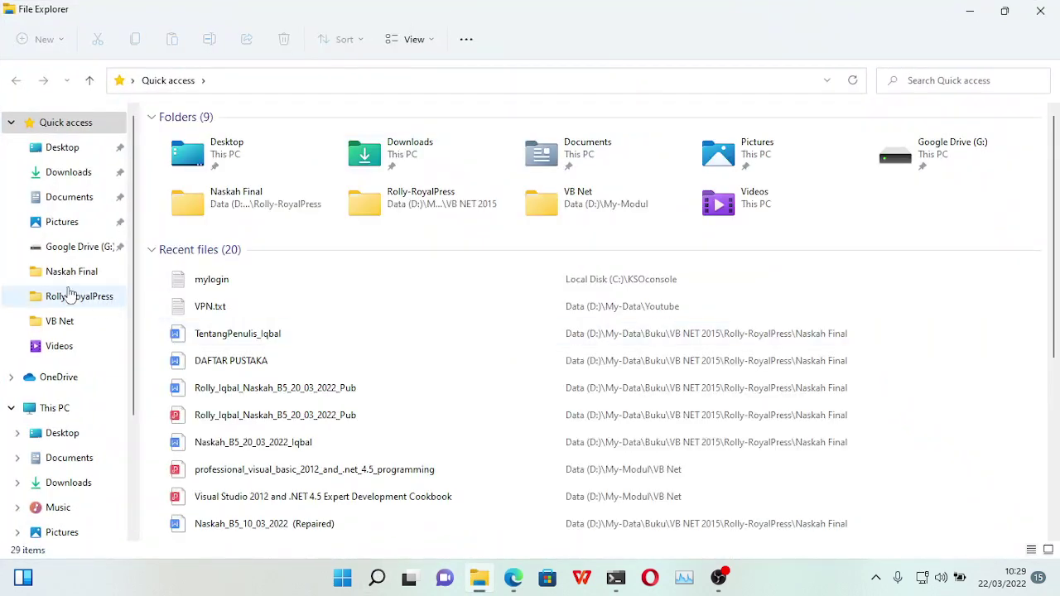
- Switch to File Explorer and run the Apache-NetBeans-13-bin-windows-x64 installer from the Downloads folder
click(68, 171)
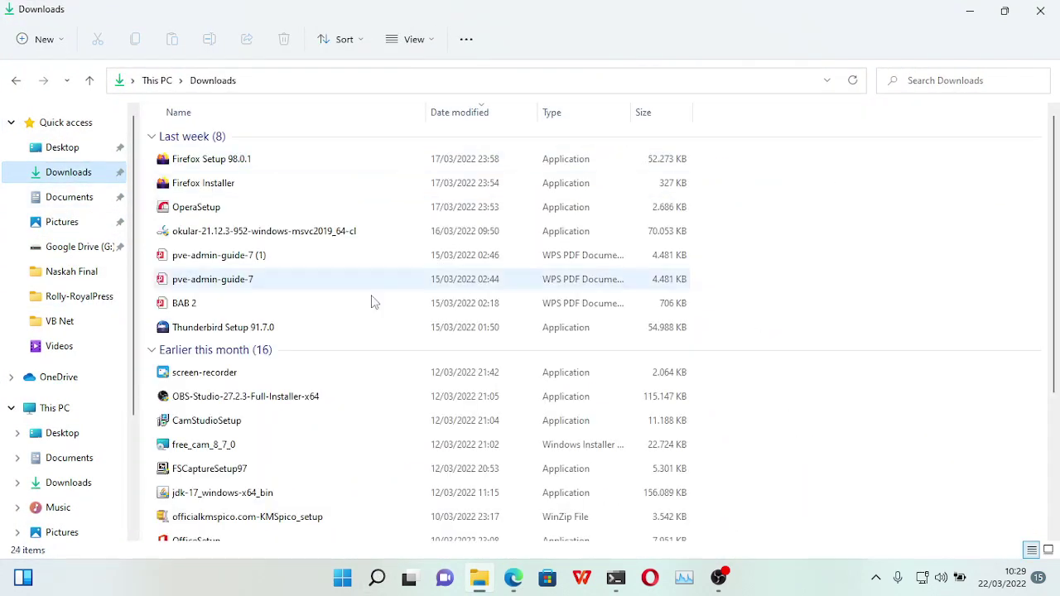
scroll(364, 348, down, 3)
click(331, 432)
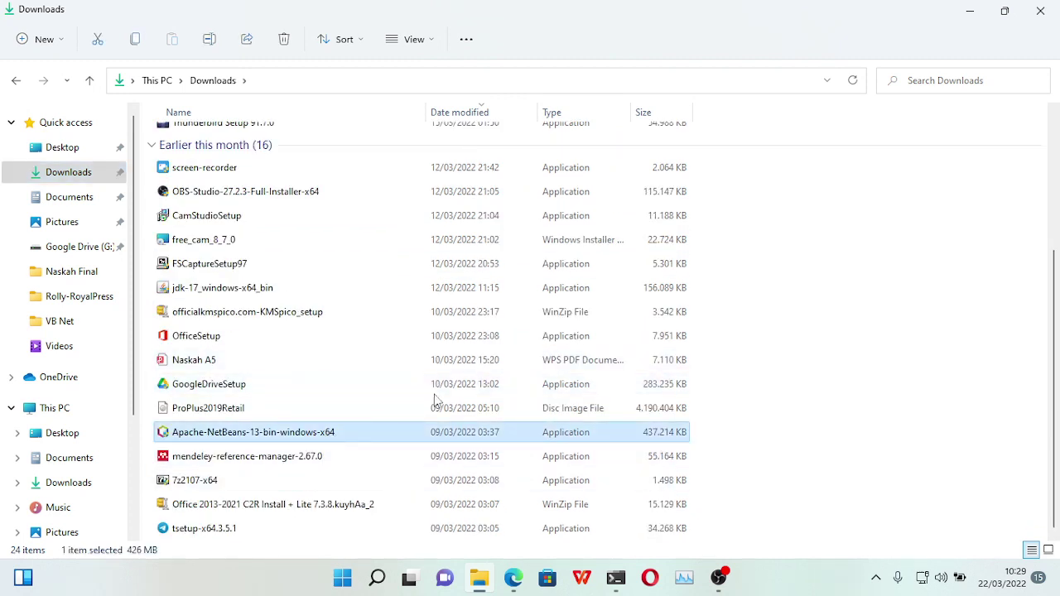
key(ctrl+shift+4)
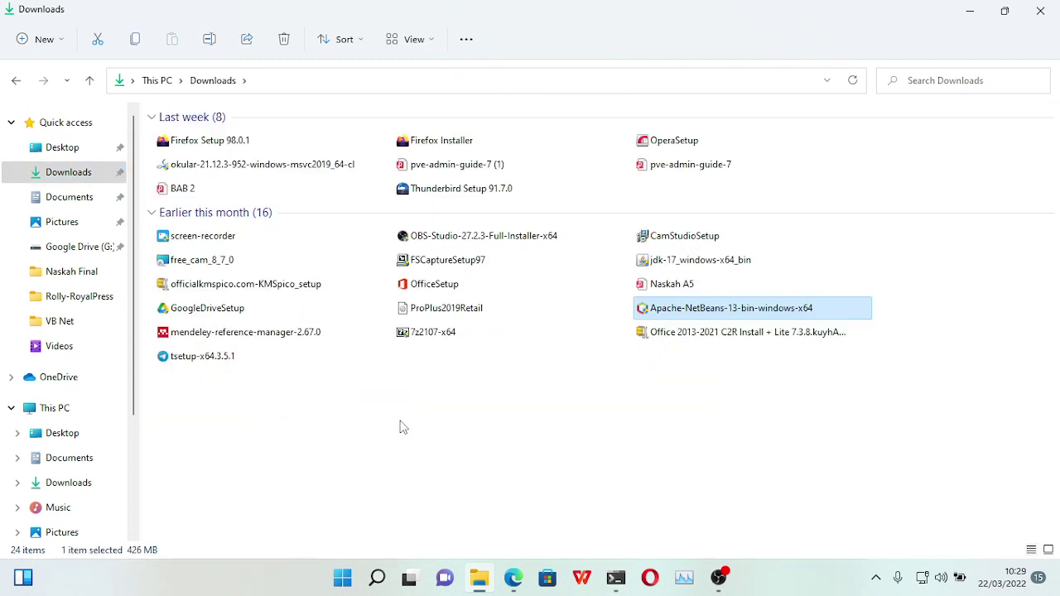
click(686, 290)
click(703, 312)
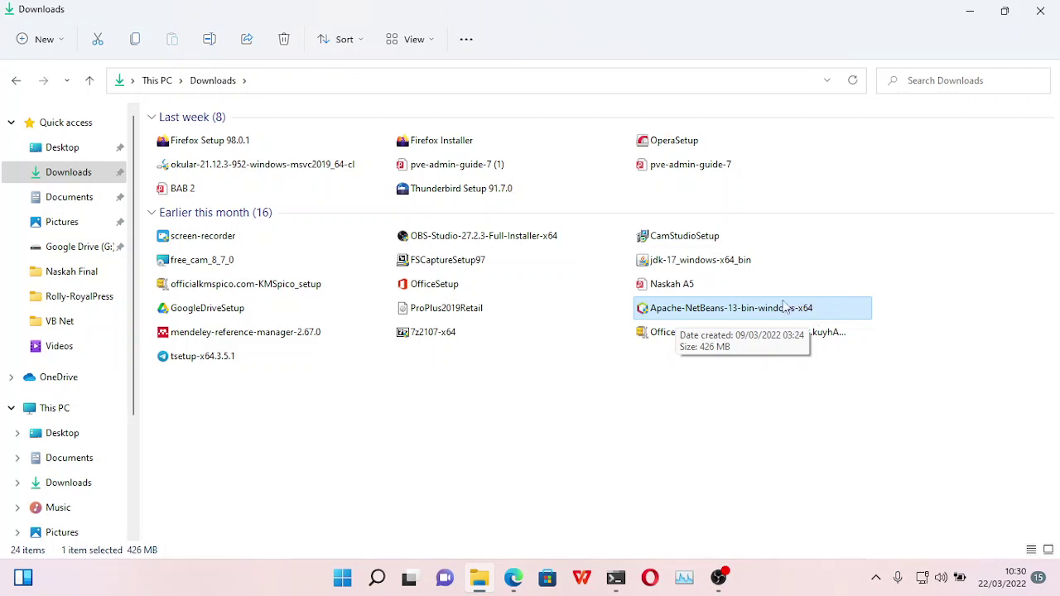
right_click(699, 310)
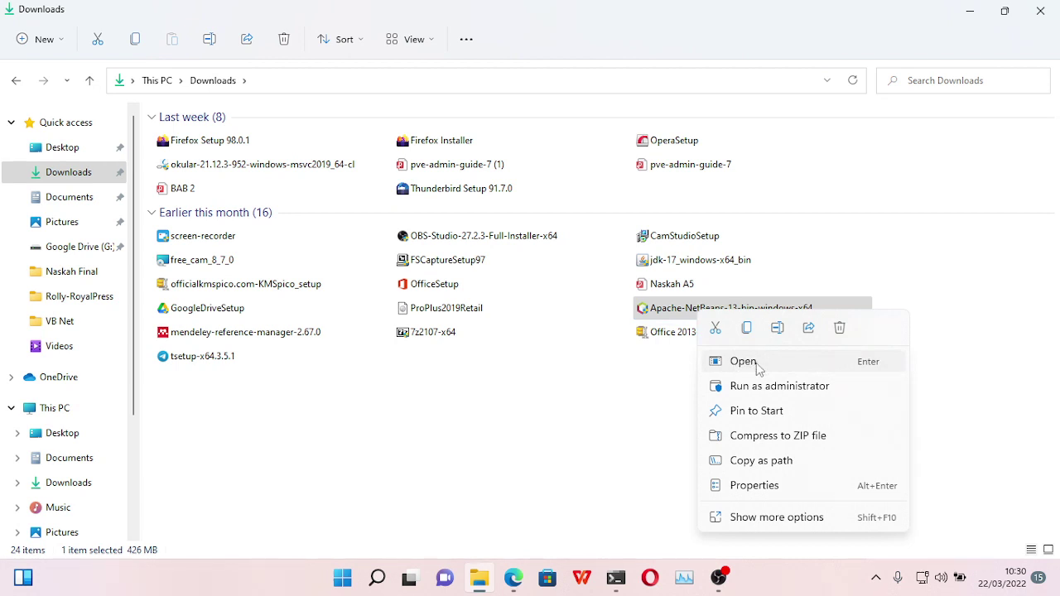
click(743, 362)
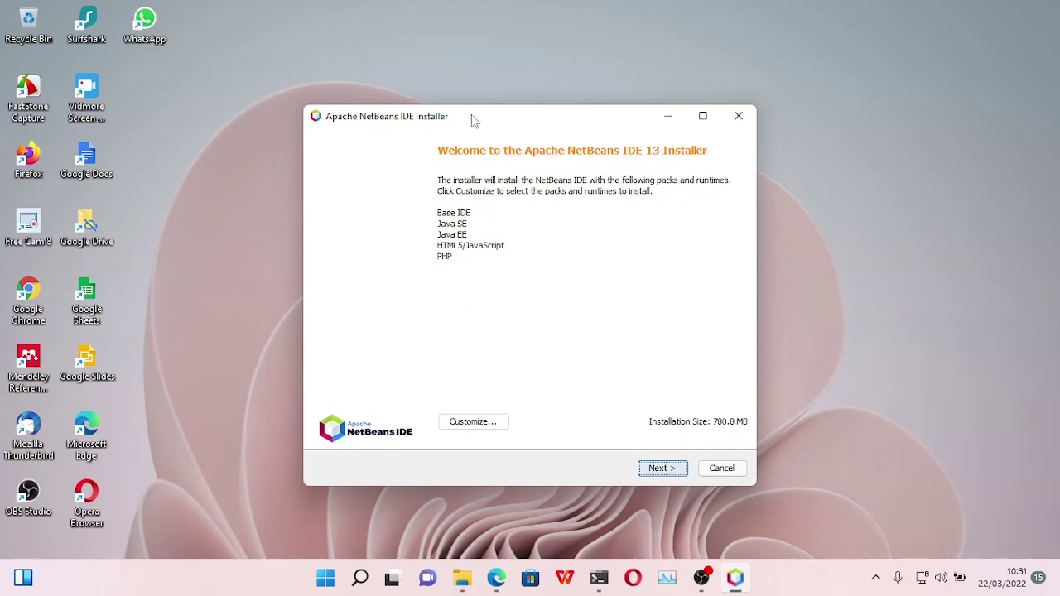
- Try deselecting the PHP and HTML5/JavaScript packs in the customized installation, then reselect both and accept the selection
drag(472, 116, 416, 102)
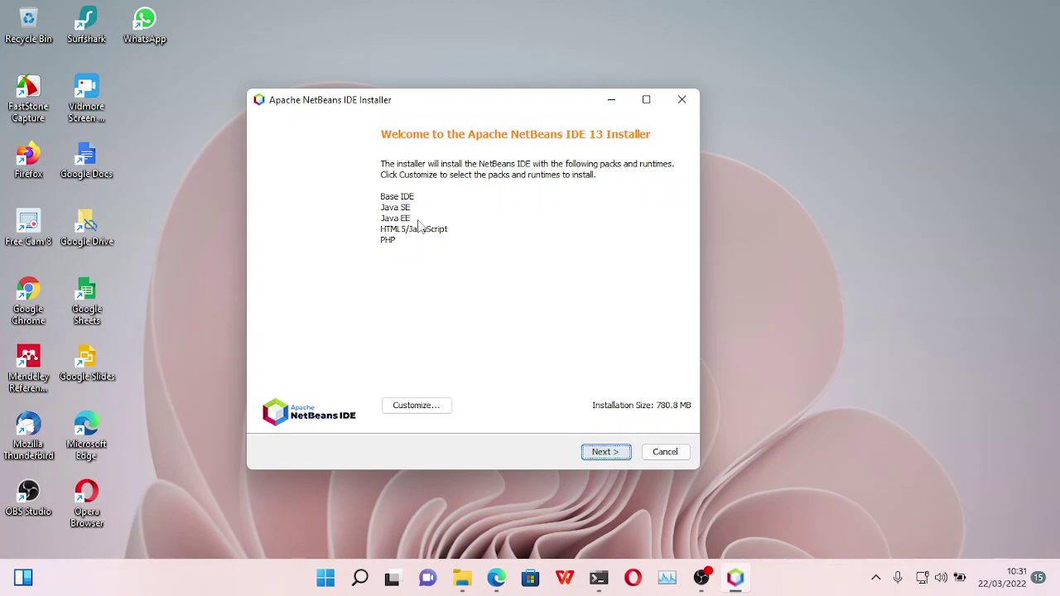
click(428, 412)
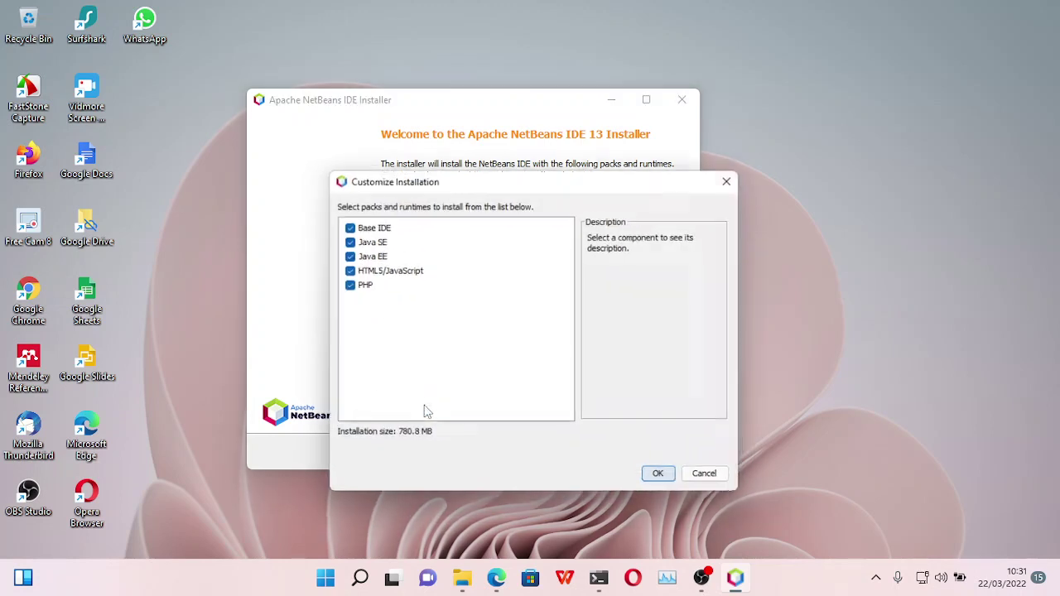
click(346, 284)
click(345, 269)
click(346, 284)
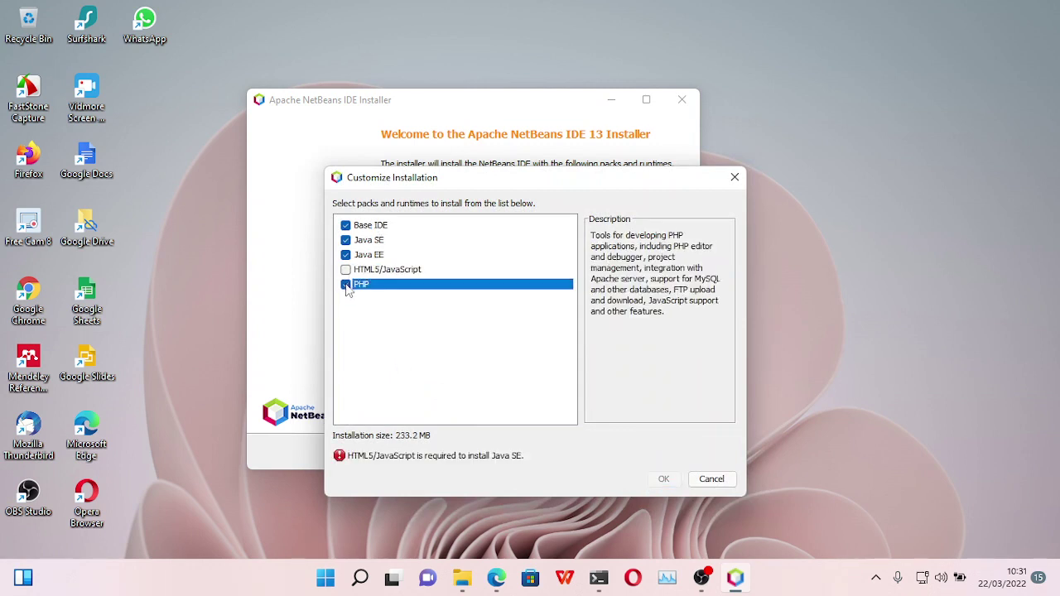
click(346, 269)
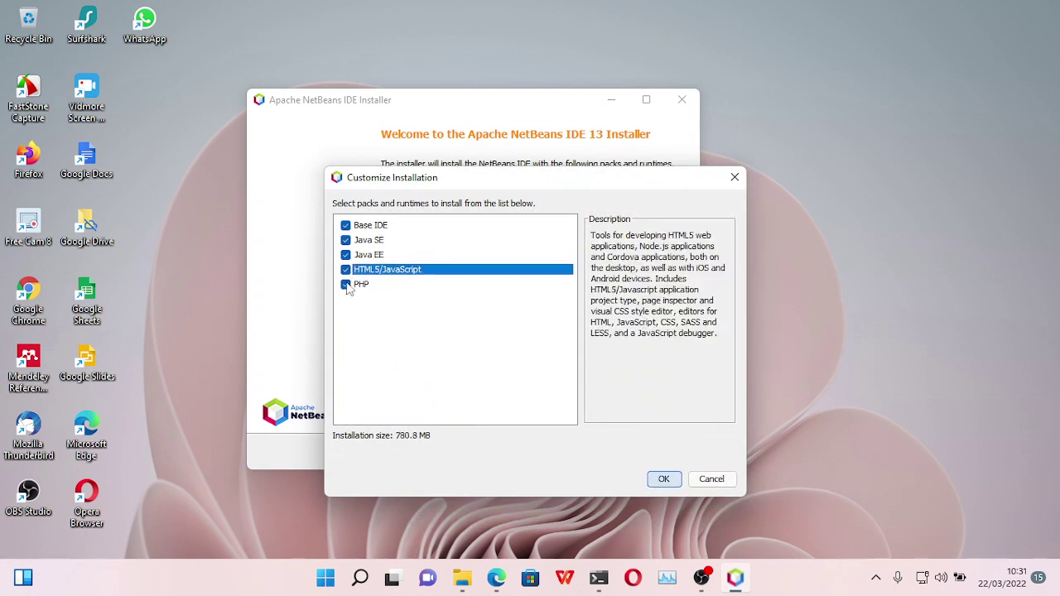
click(664, 479)
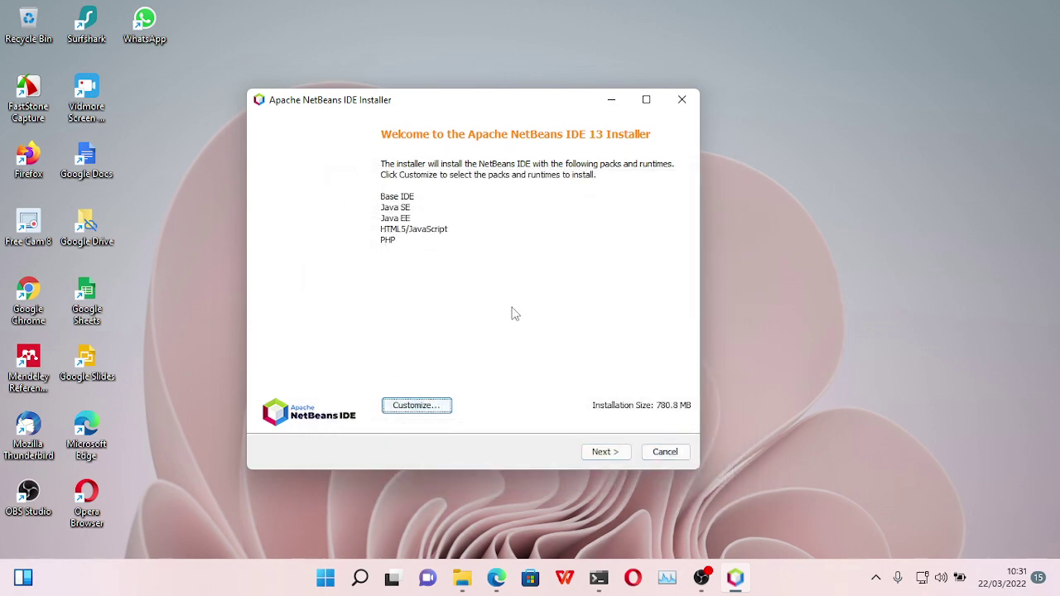
- Proceed to the license agreement, read through it, accept its terms and continue to the installation folder settings
click(605, 452)
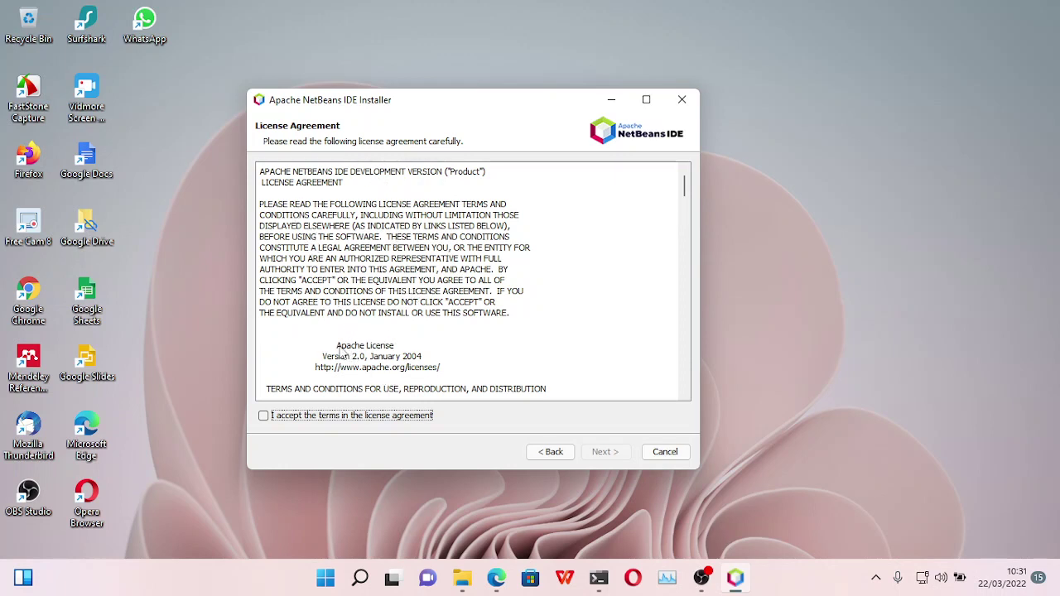
scroll(401, 364, down, 2)
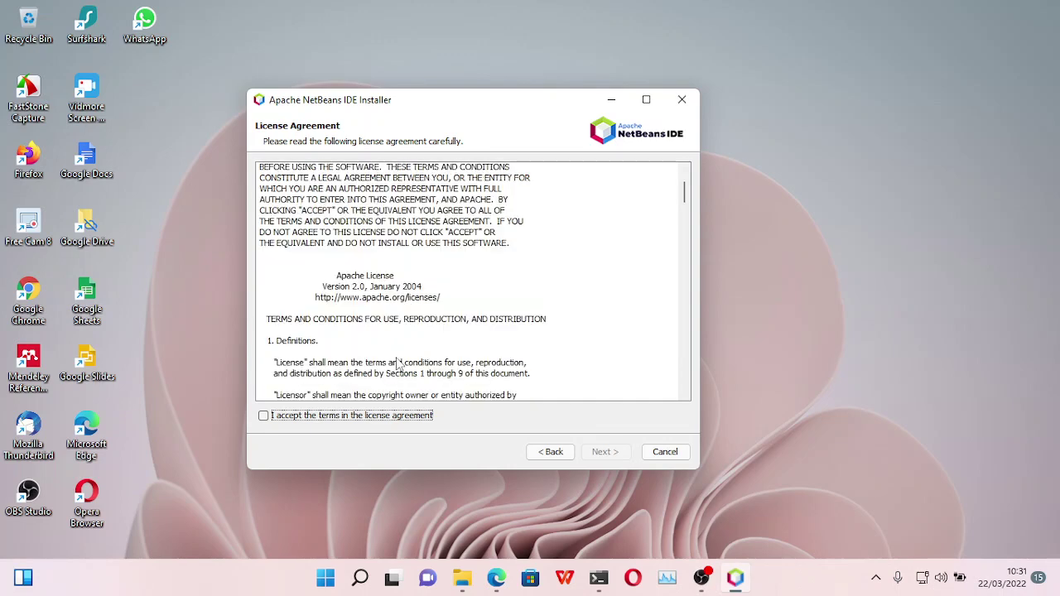
scroll(404, 331, down, 2)
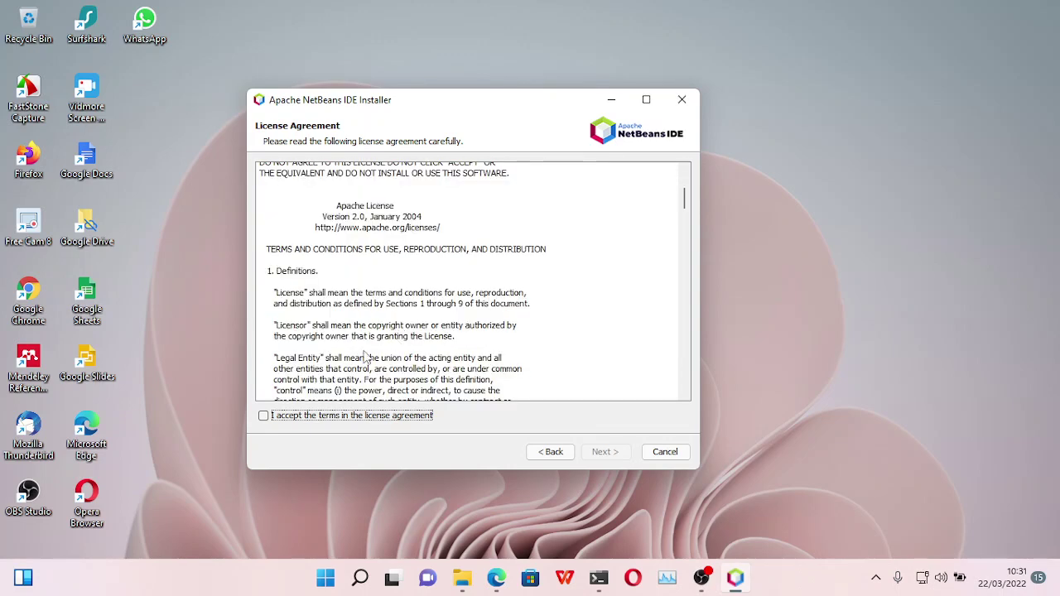
scroll(472, 323, down, 8)
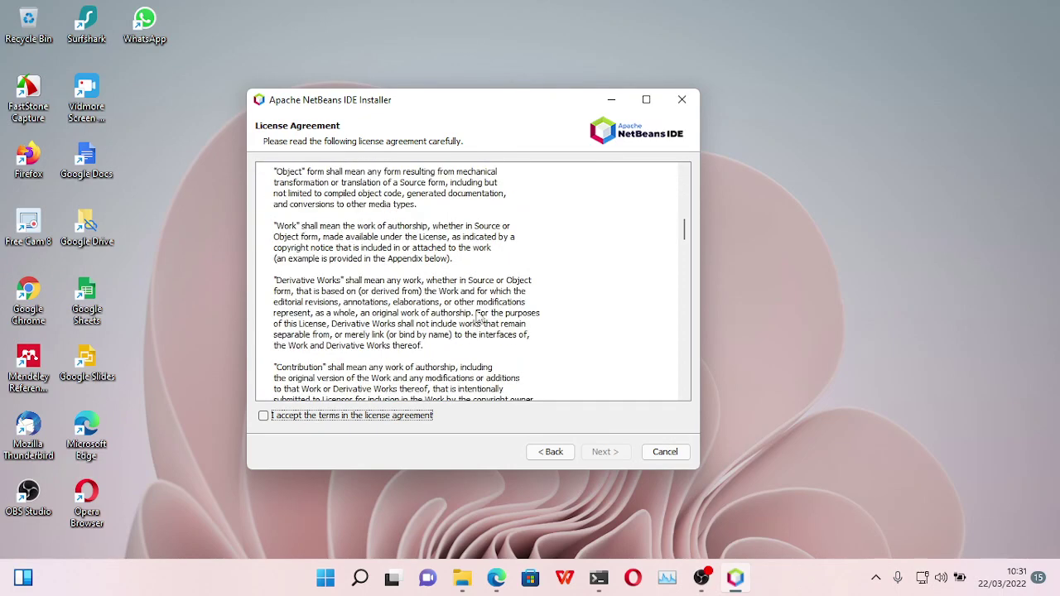
click(264, 415)
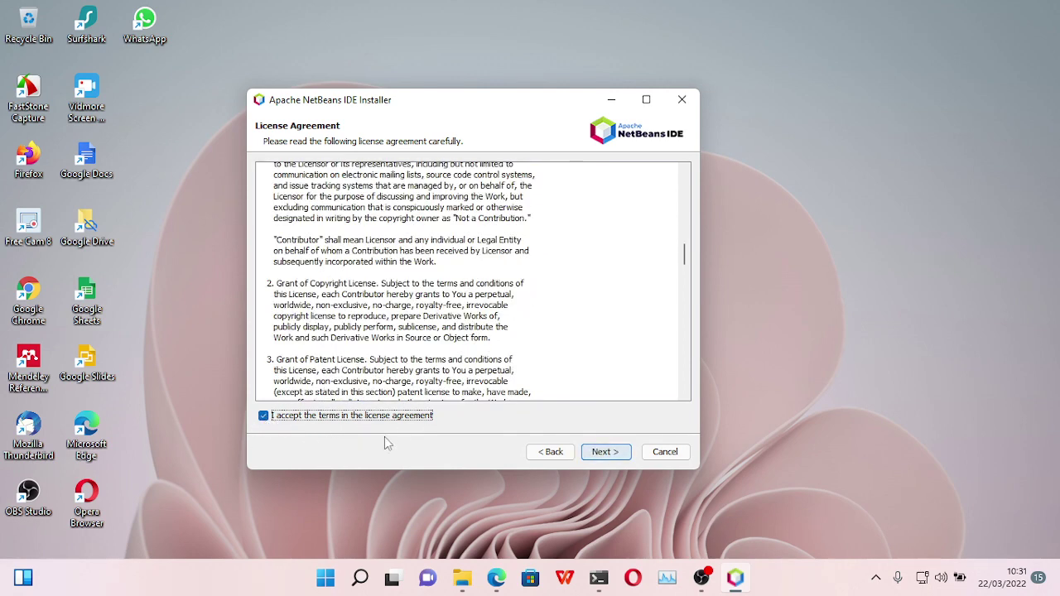
click(608, 455)
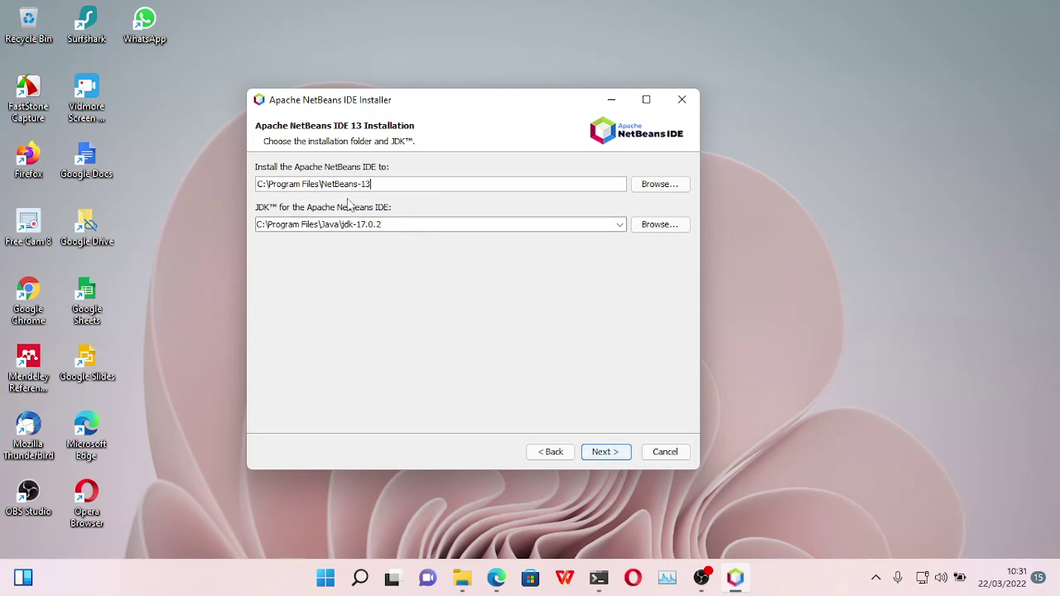
drag(382, 184, 282, 176)
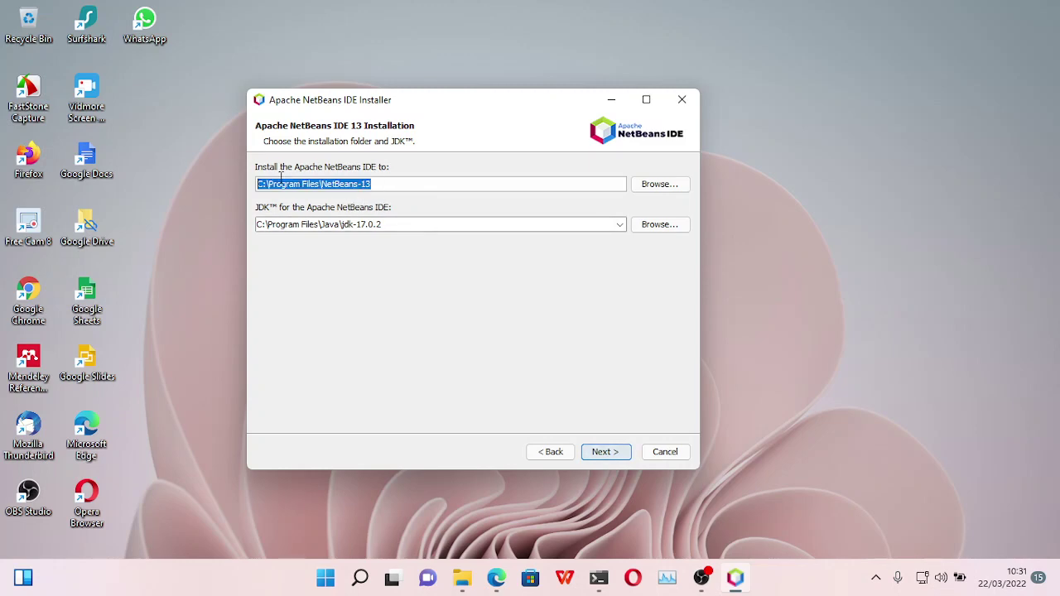
click(659, 187)
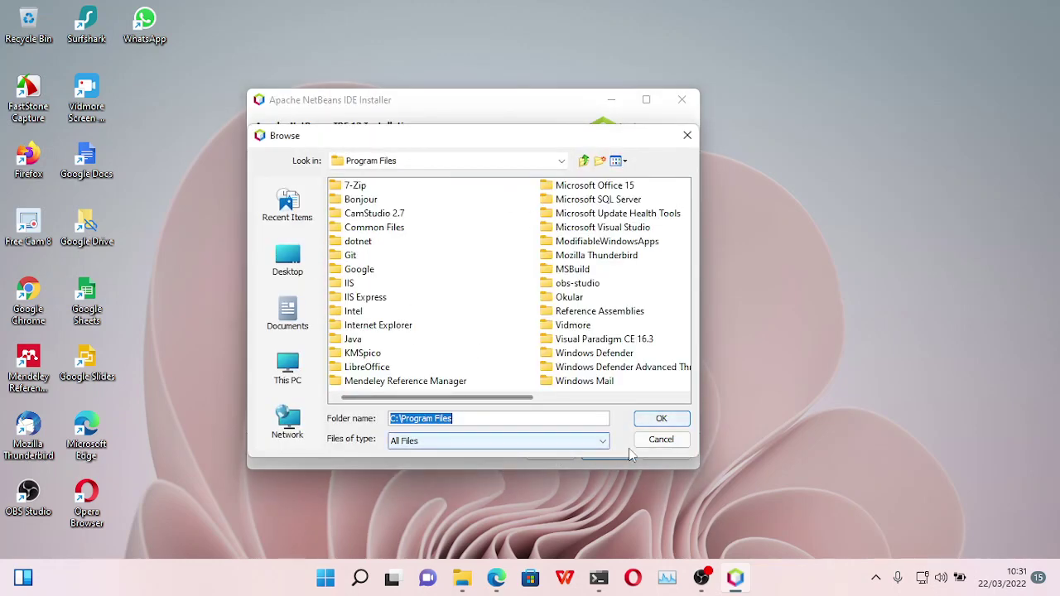
click(661, 439)
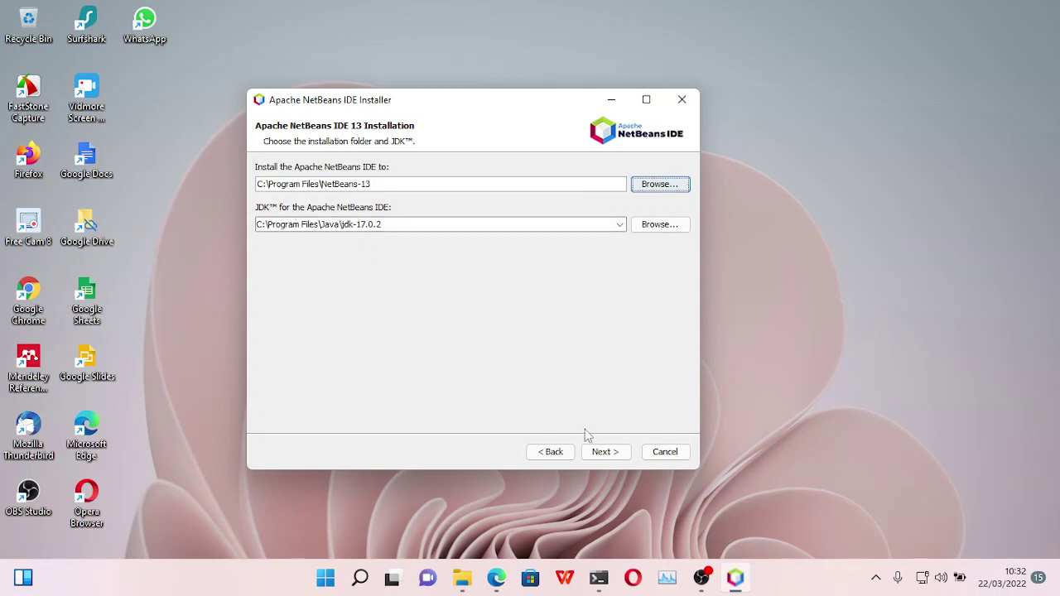
- Accept the default installation and JDK folders, then install NetBeans IDE 13 with Check for Updates turned off and finish the setup
click(604, 452)
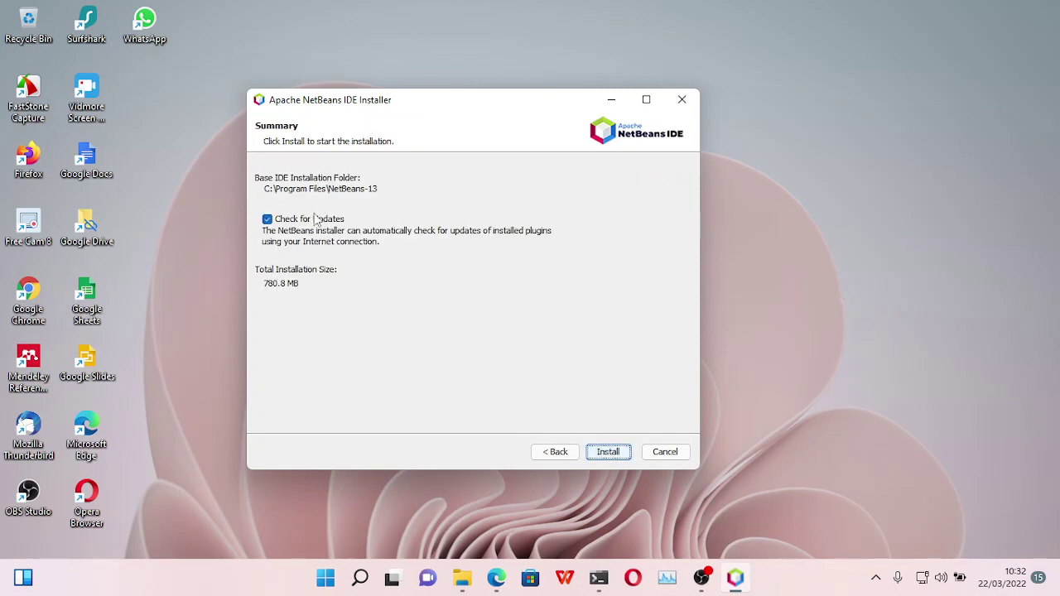
click(267, 220)
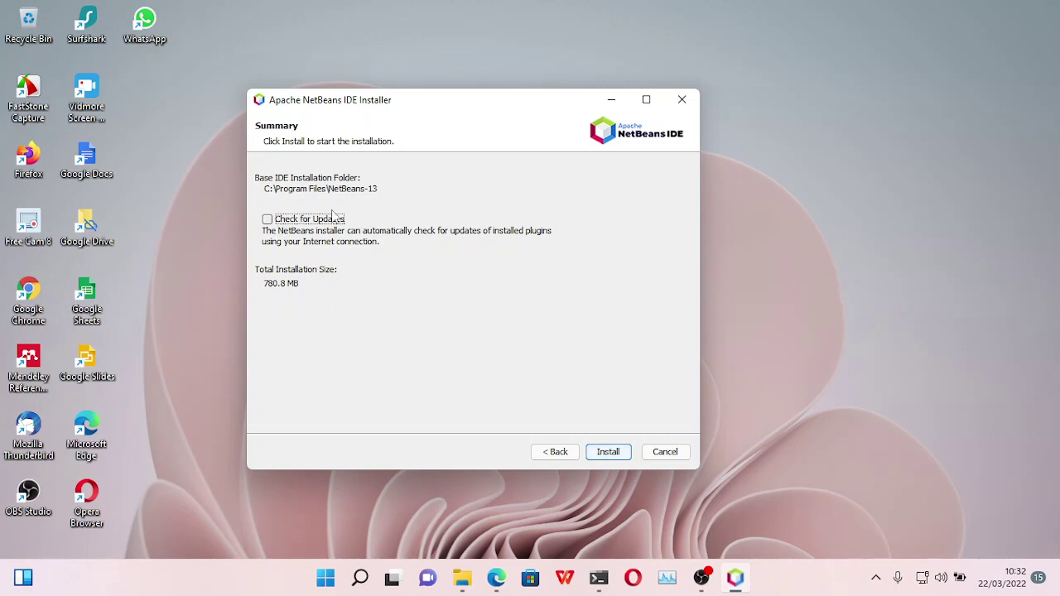
click(610, 455)
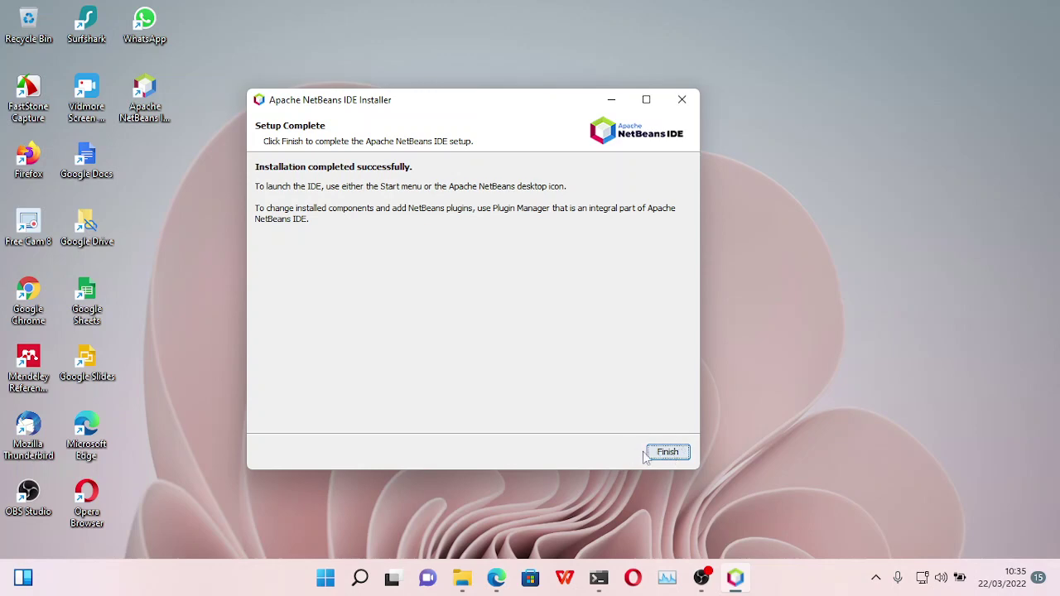
click(667, 453)
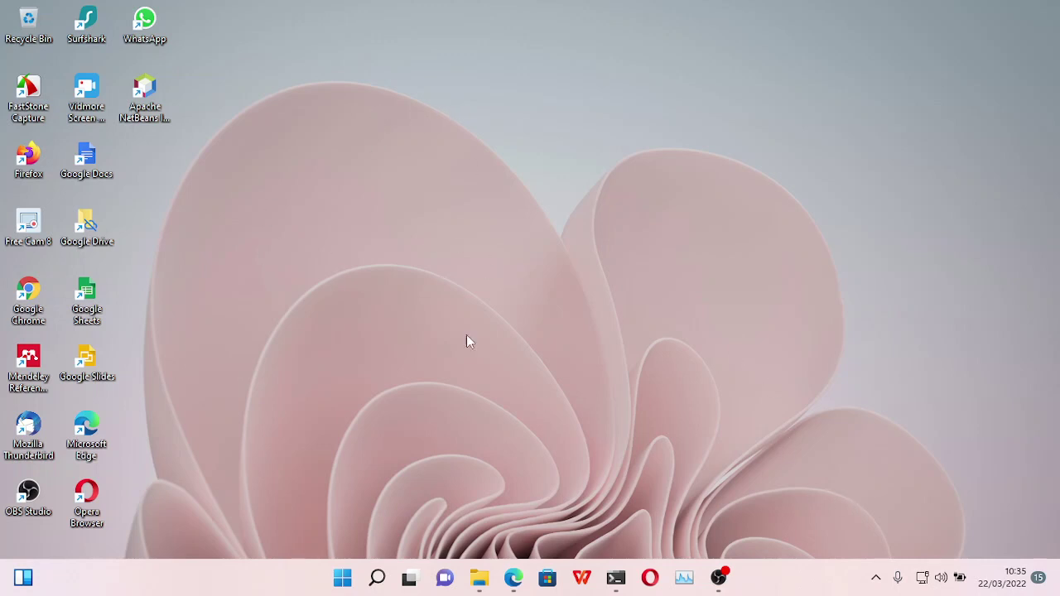
- Launch Apache NetBeans IDE 13 from its desktop shortcut
click(153, 91)
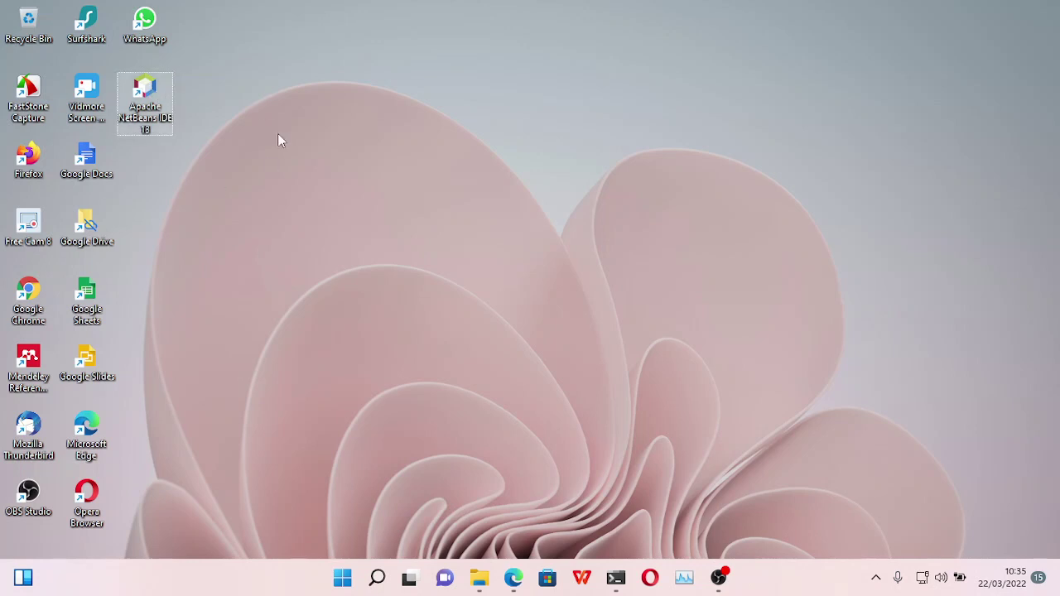
double_click(154, 90)
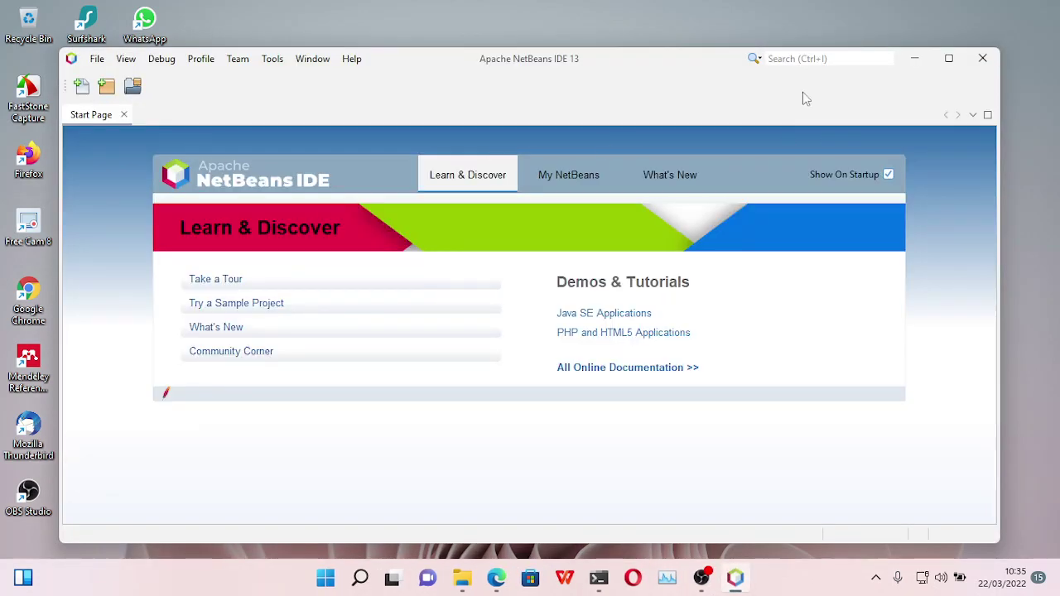
drag(656, 67, 611, 52)
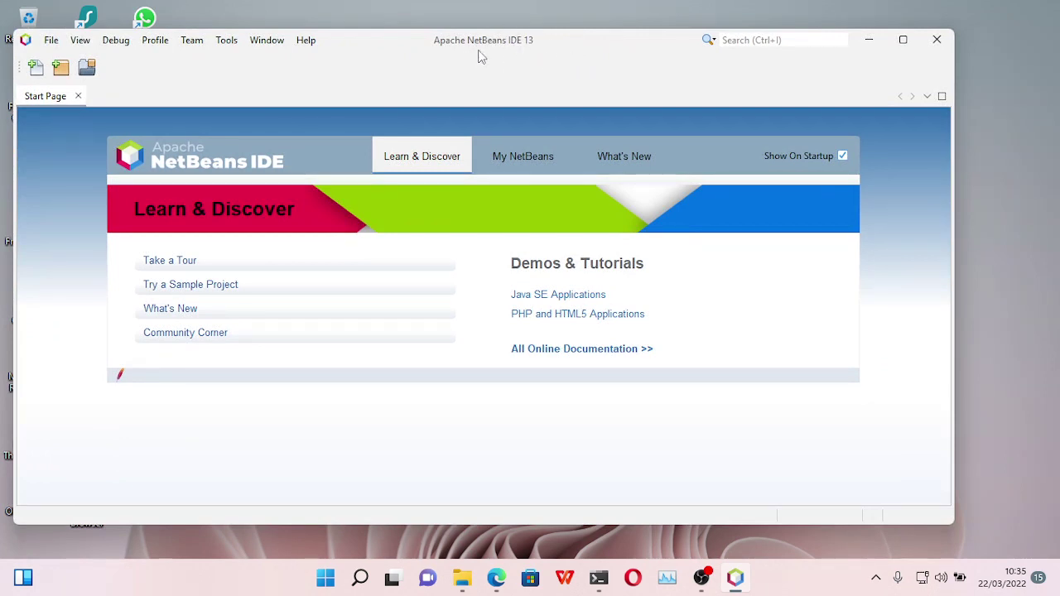
- Turn off Show On Startup for the Start Page and close that page
click(842, 157)
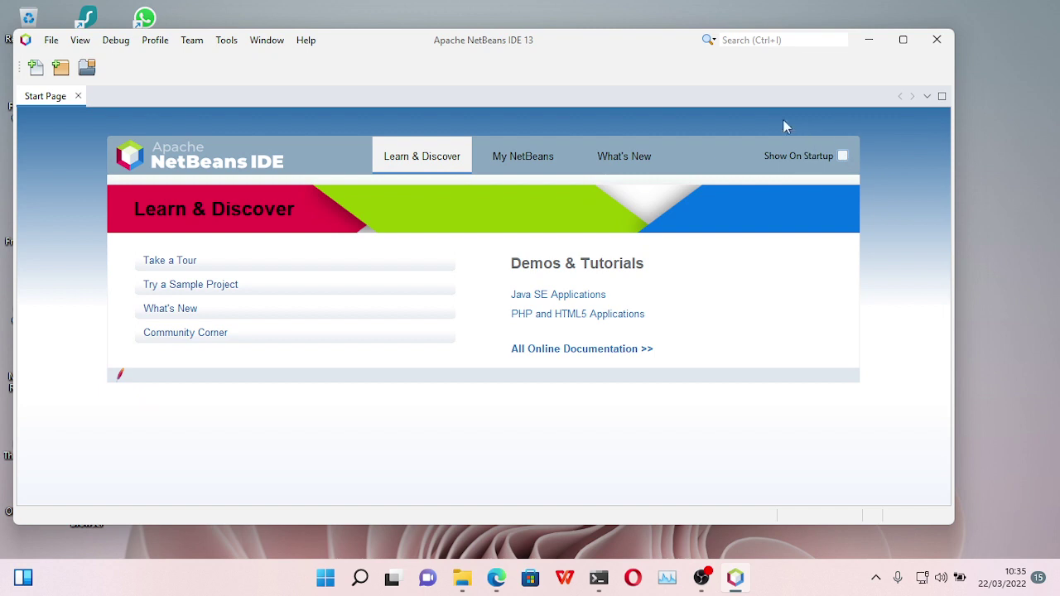
click(78, 96)
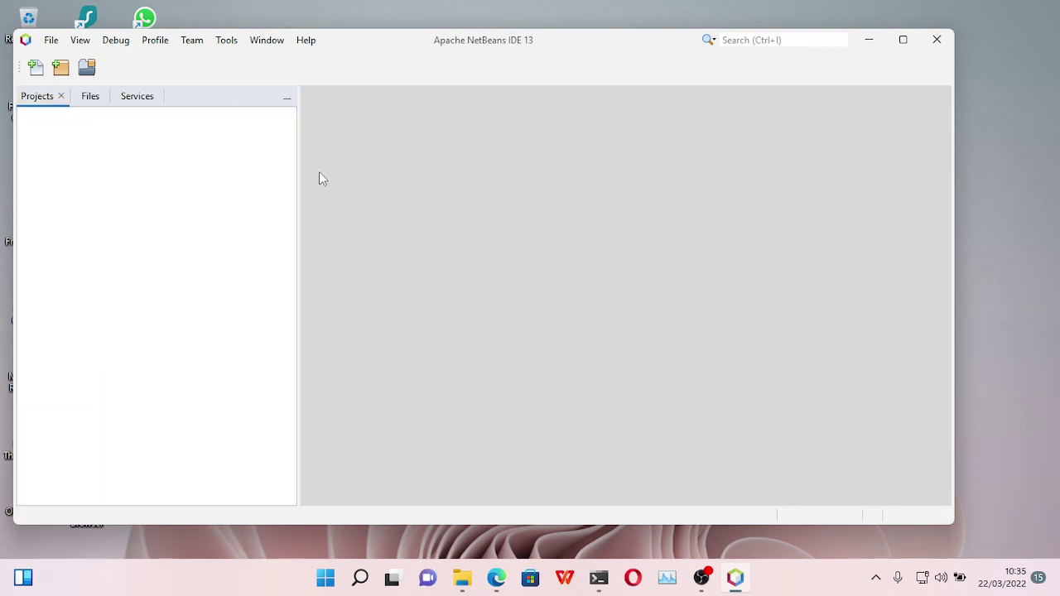
- Narrow the Projects area and the whole NetBeans window, and move the window so the desktop shortcuts are uncovered
drag(299, 207, 253, 200)
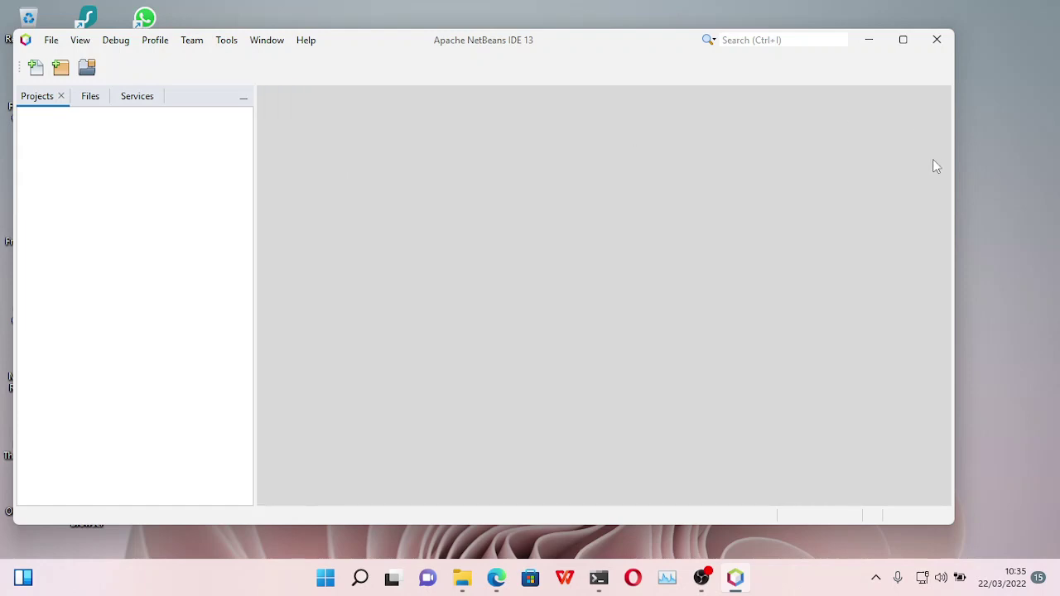
drag(958, 172, 793, 165)
drag(472, 50, 643, 58)
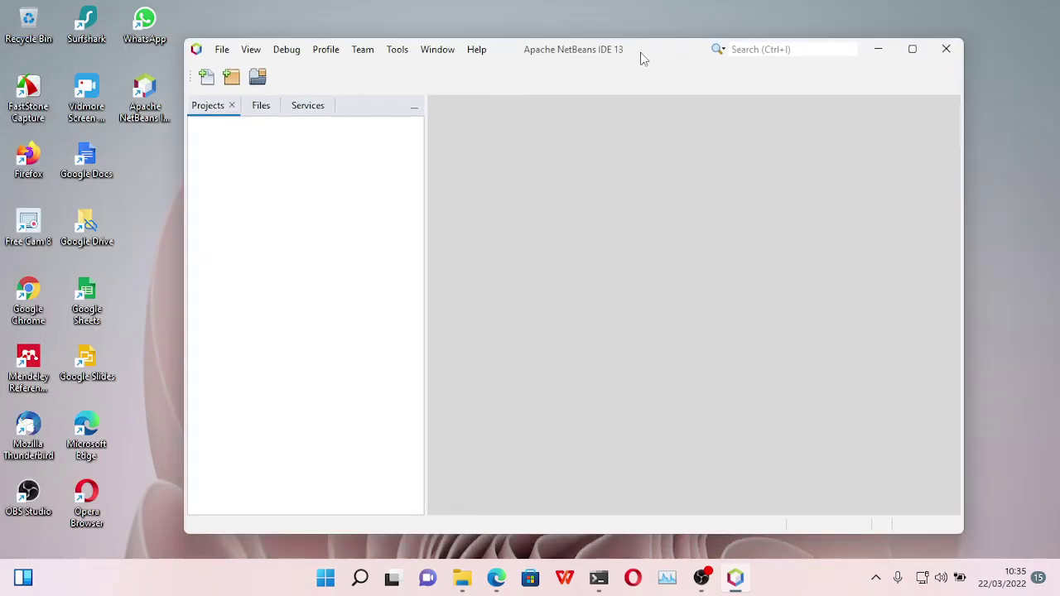